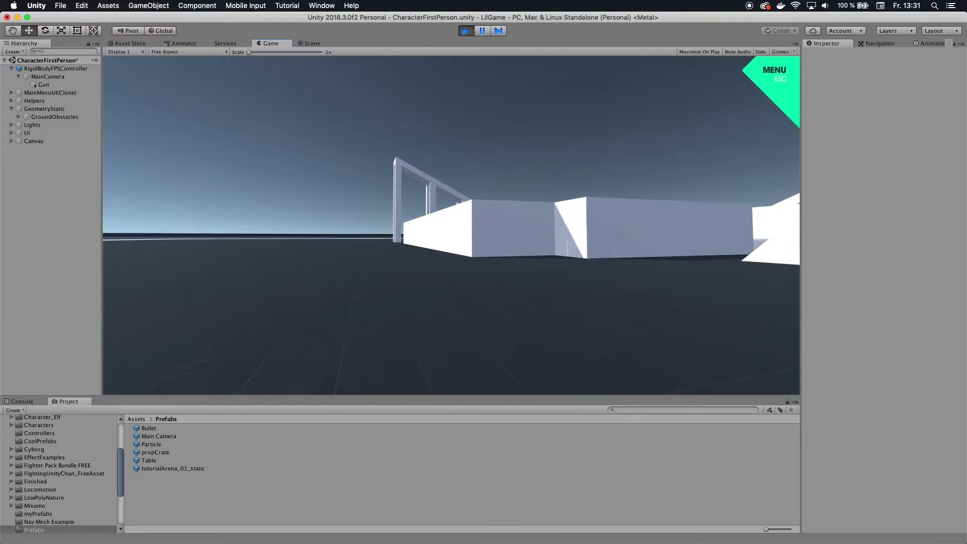
- Test the shooting in the running game by firing bullets in several directions while moving the first-person character around the arena
{"action": "mouse_move", "coordinate": [451, 225]}
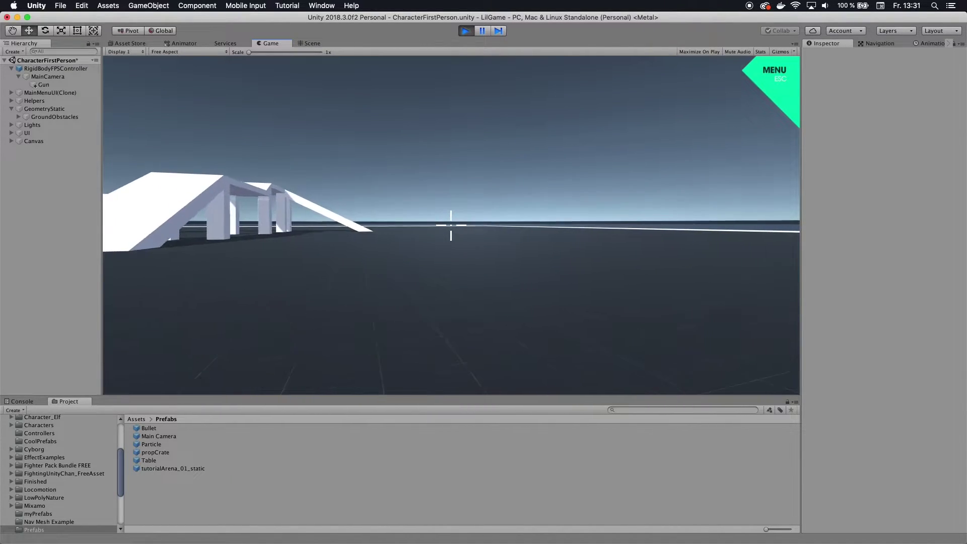
{"action": "left_click", "coordinate": [451, 225]}
{"action": "left_click", "coordinate": [451, 225]}
{"action": "left_click", "coordinate": [451, 225]}
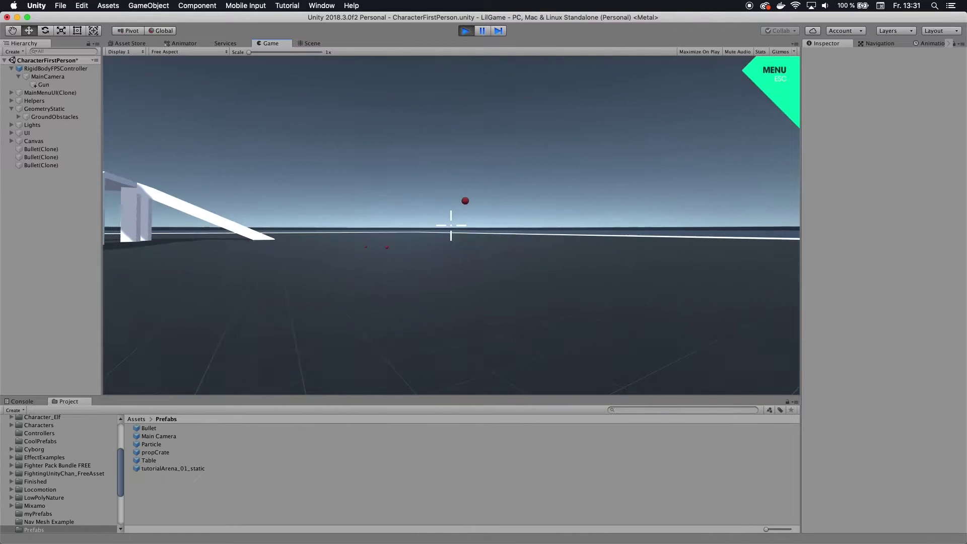
{"action": "left_click", "coordinate": [451, 225]}
{"action": "left_click", "coordinate": [451, 225]}
{"action": "left_click", "coordinate": [451, 225]}
{"action": "left_click", "coordinate": [451, 225]}
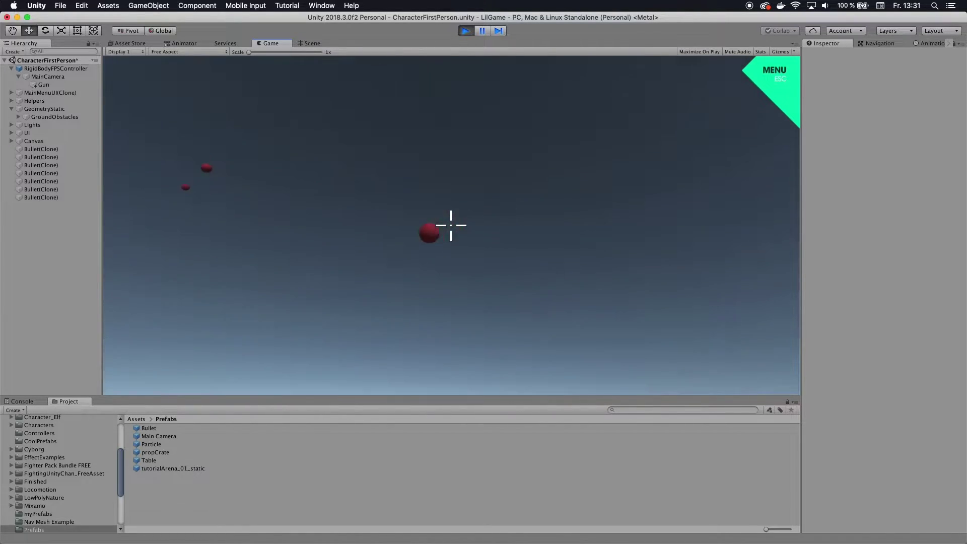
{"action": "mouse_move", "coordinate": [450, 225]}
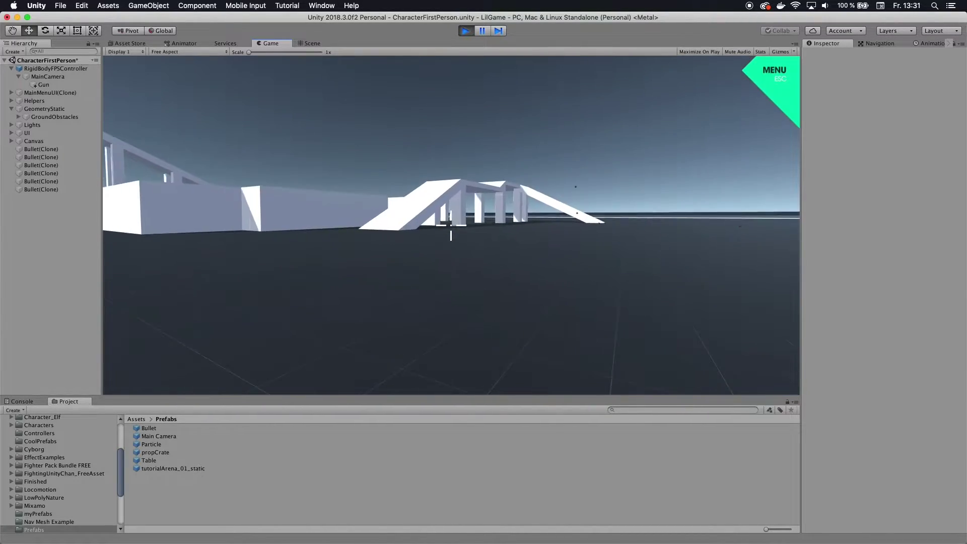
{"action": "key", "text": "w"}
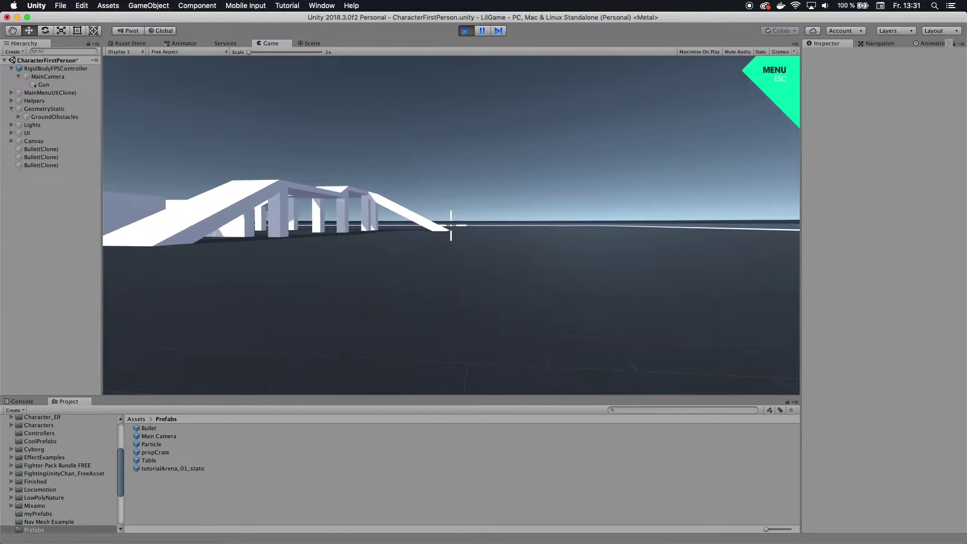
{"action": "key", "text": "w"}
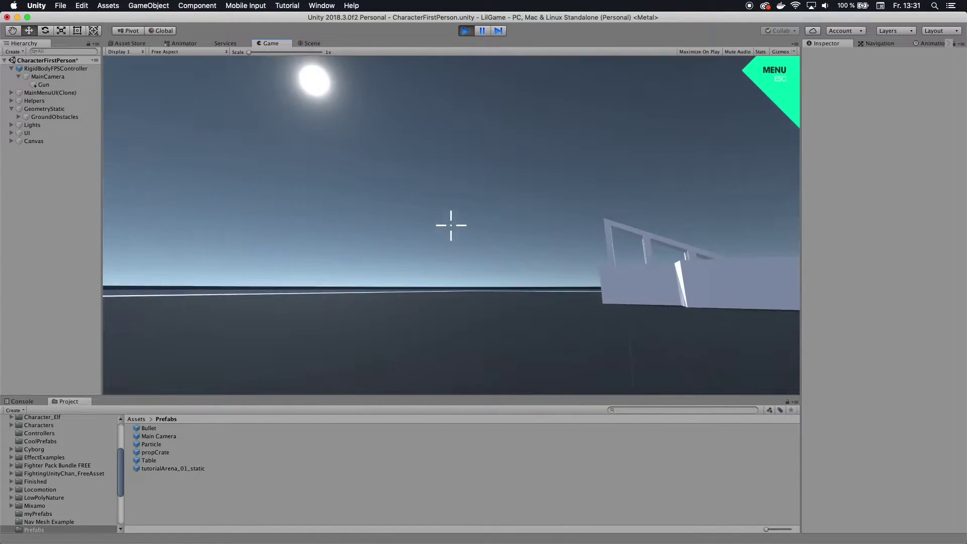
{"action": "left_click", "coordinate": [451, 225]}
{"action": "left_click", "coordinate": [451, 225]}
{"action": "left_click", "coordinate": [451, 225]}
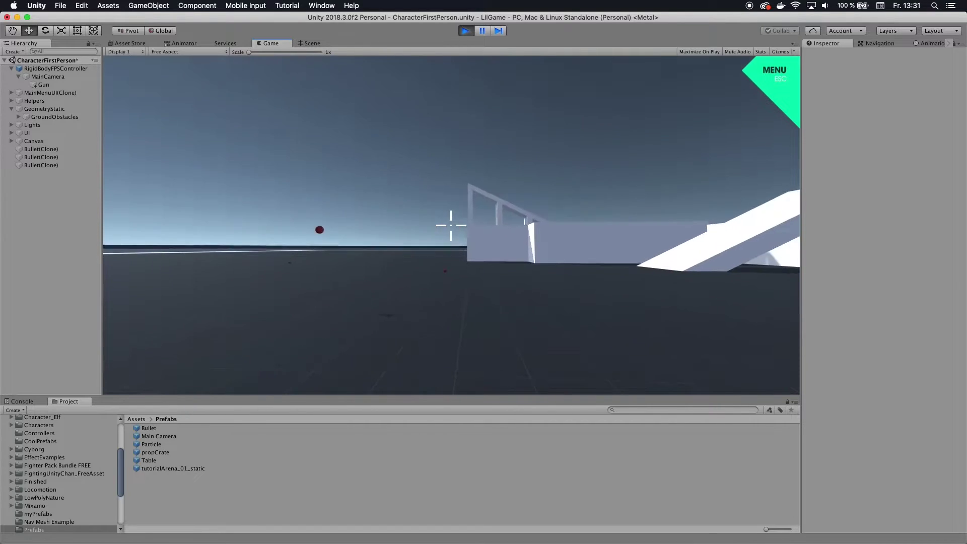
{"action": "left_click", "coordinate": [451, 225]}
{"action": "left_click", "coordinate": [451, 225]}
{"action": "left_click", "coordinate": [451, 225]}
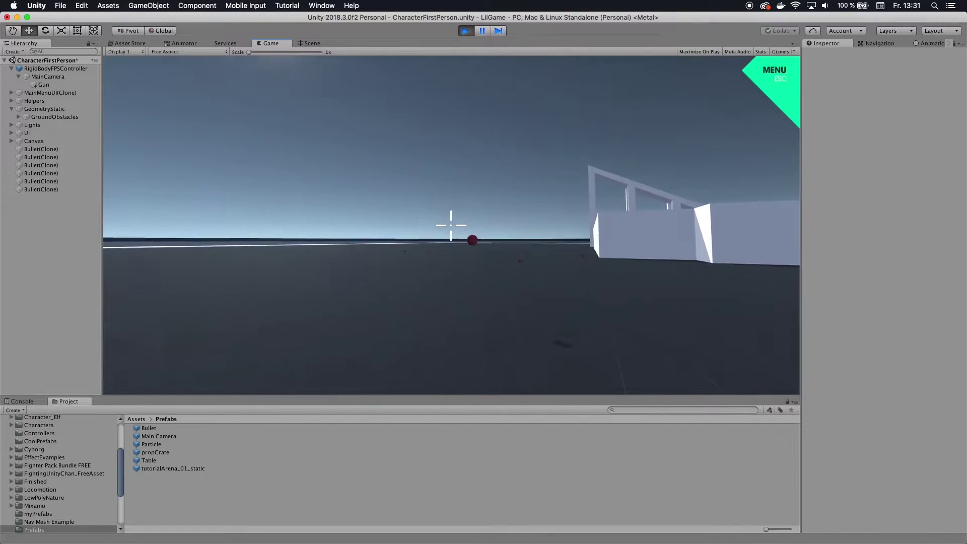
{"action": "key", "text": "w"}
{"action": "key", "text": "w"}
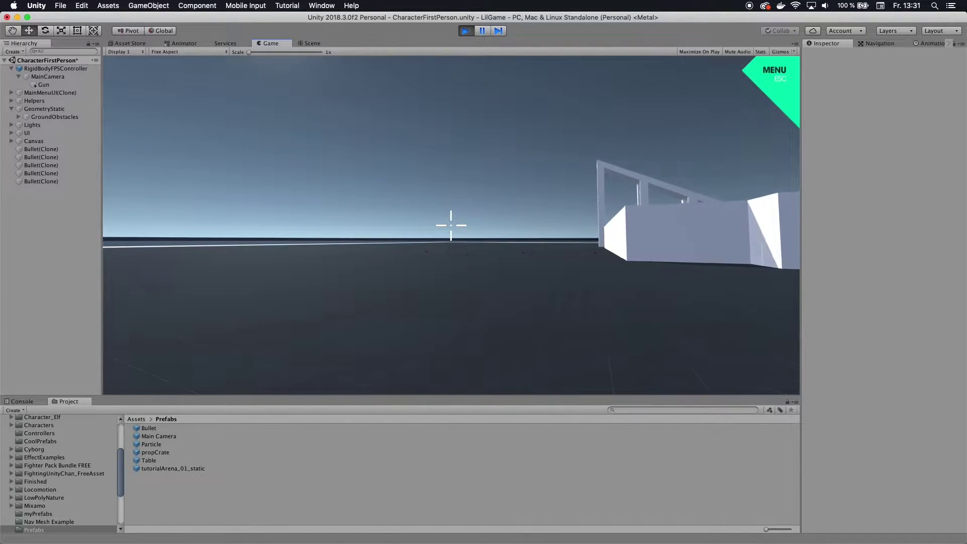
{"action": "key", "text": "w"}
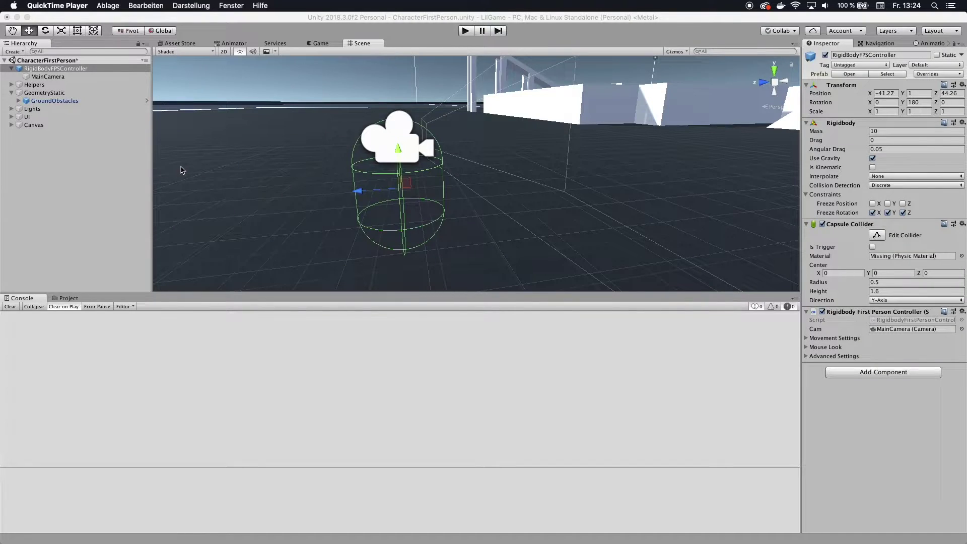
- Run the scene, walk the first-person character around near the walls and ramps to check its movement, and stop play mode
{"action": "left_click", "coordinate": [465, 31]}
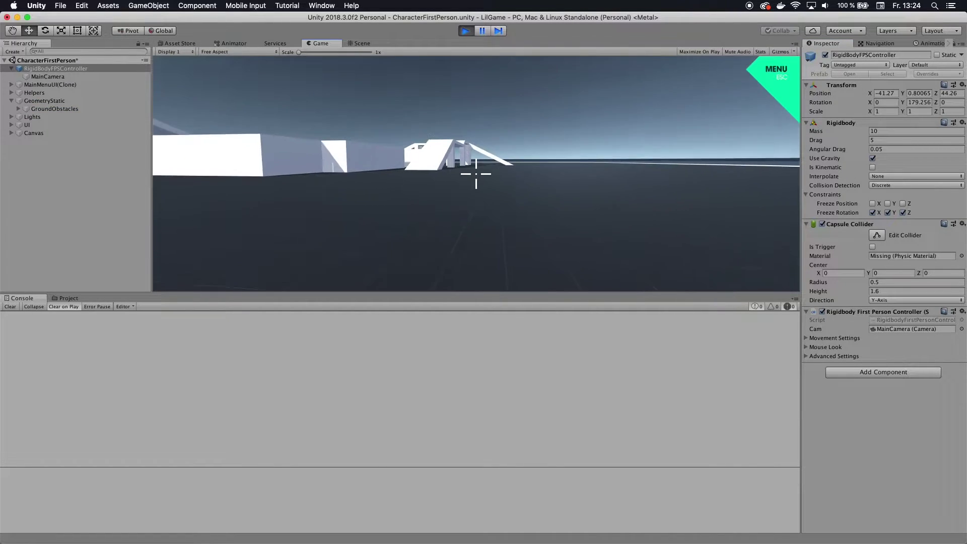
{"action": "key", "text": "w"}
{"action": "key", "text": "s"}
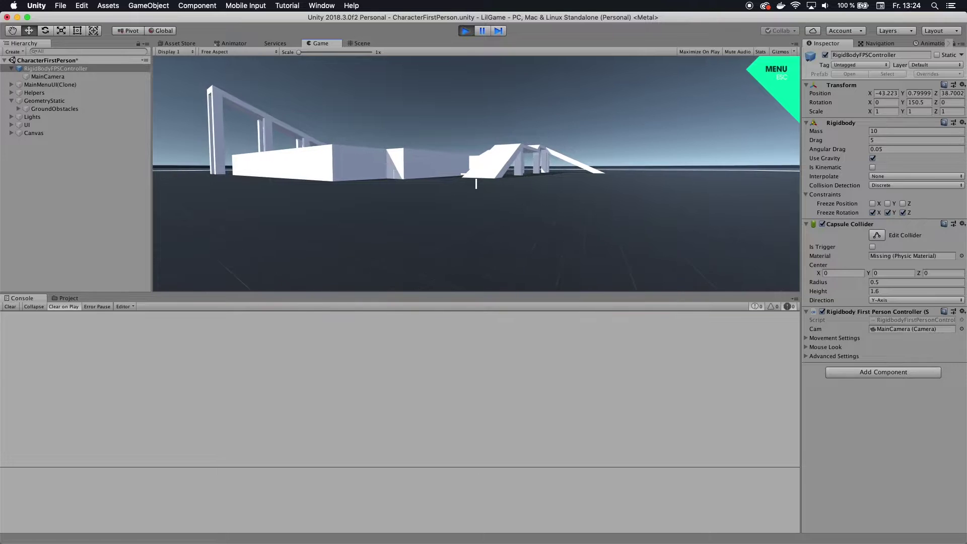
{"action": "key", "text": "w"}
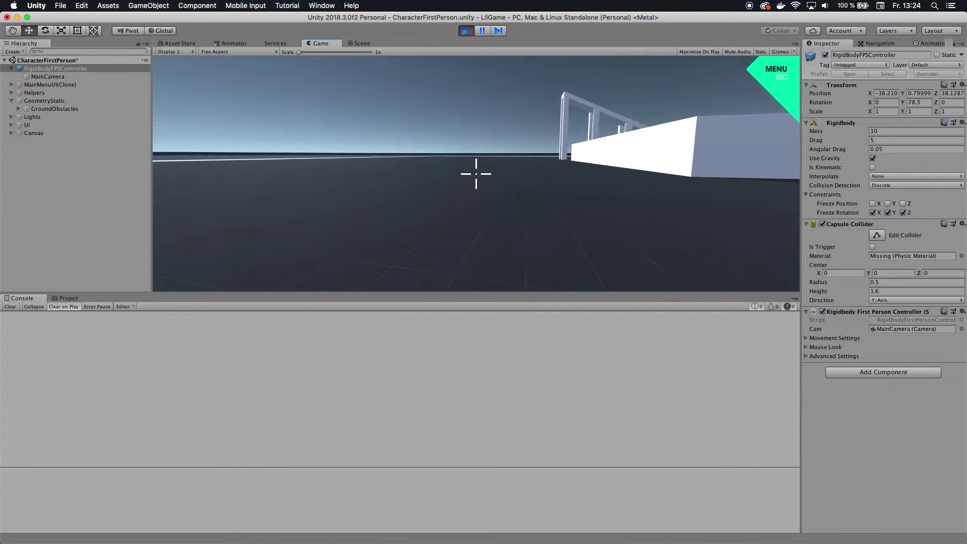
{"action": "key", "text": "w"}
{"action": "key", "text": "d"}
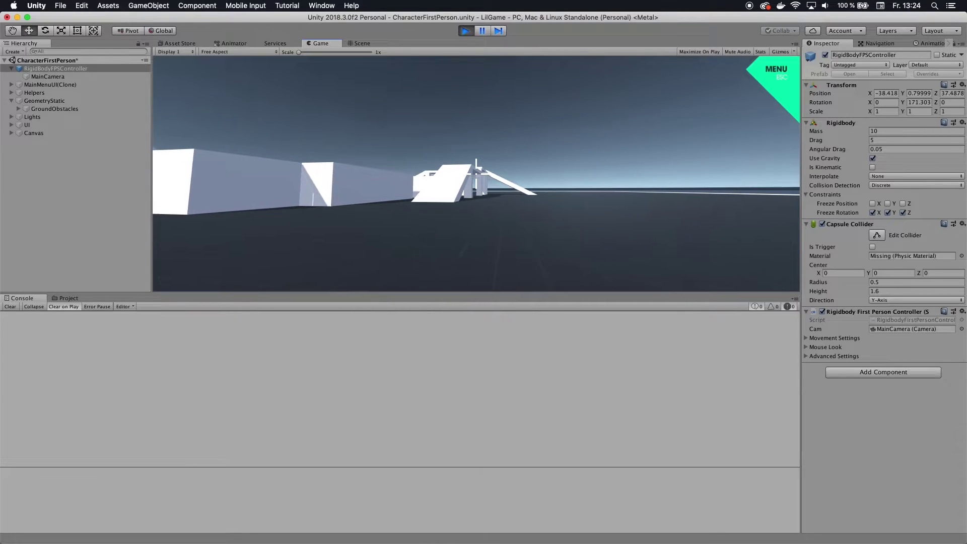
{"action": "key", "text": "w"}
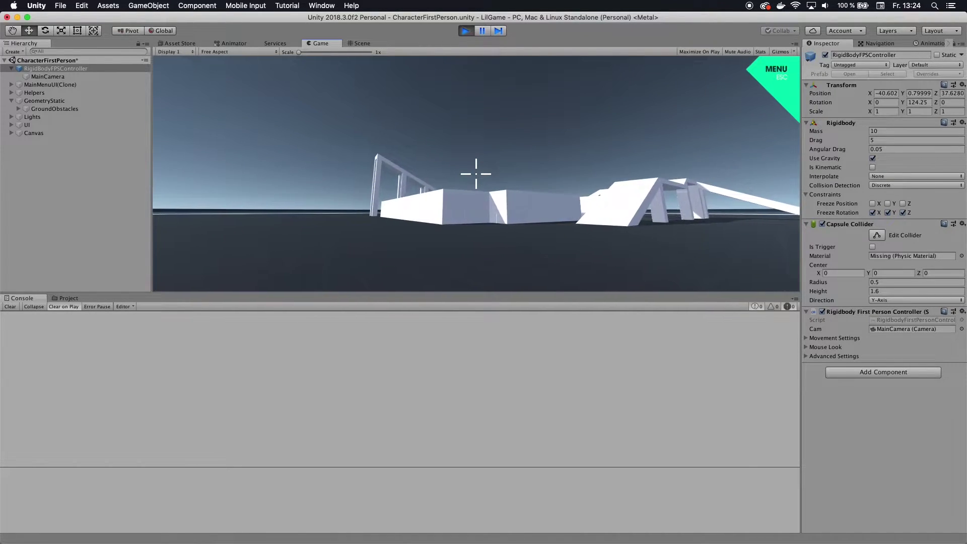
{"action": "key", "text": "w"}
{"action": "key", "text": "d"}
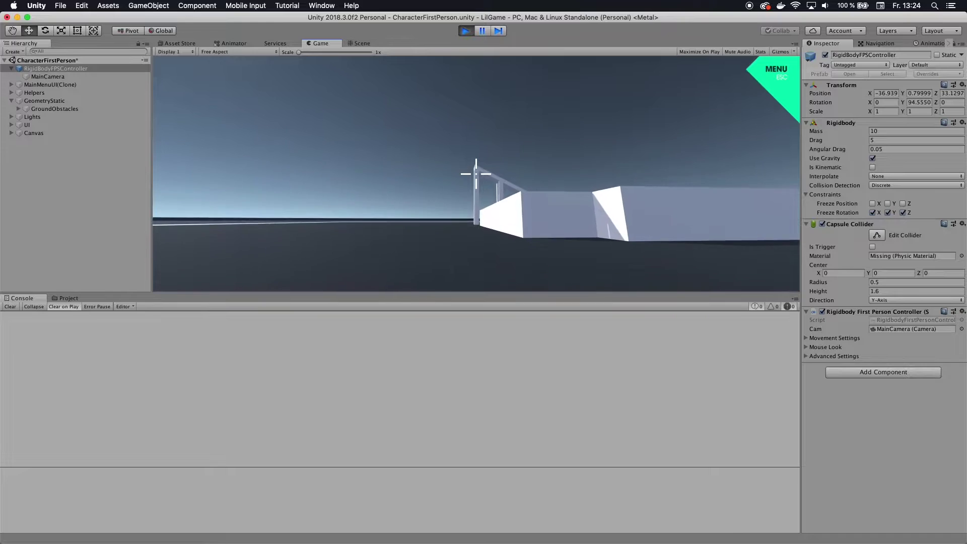
{"action": "key", "text": "w"}
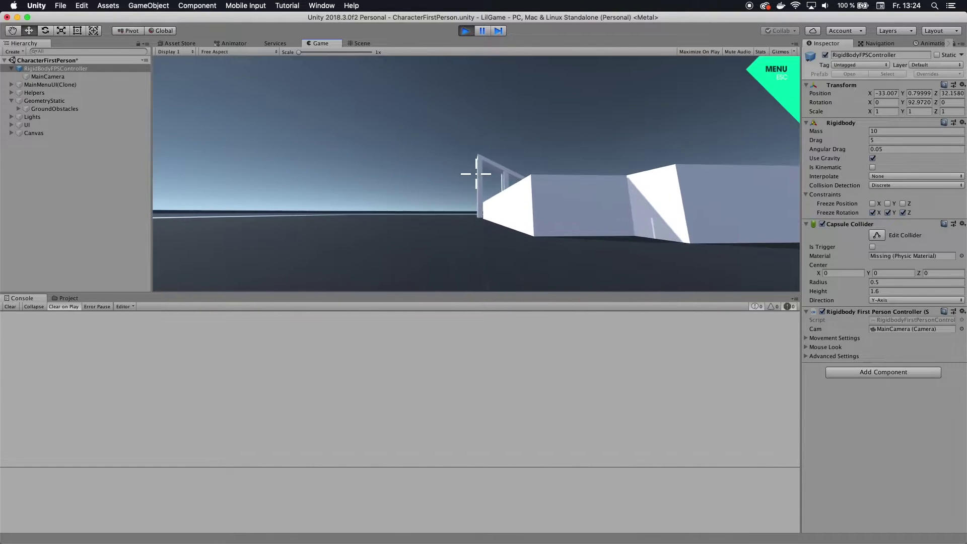
{"action": "key", "text": "s"}
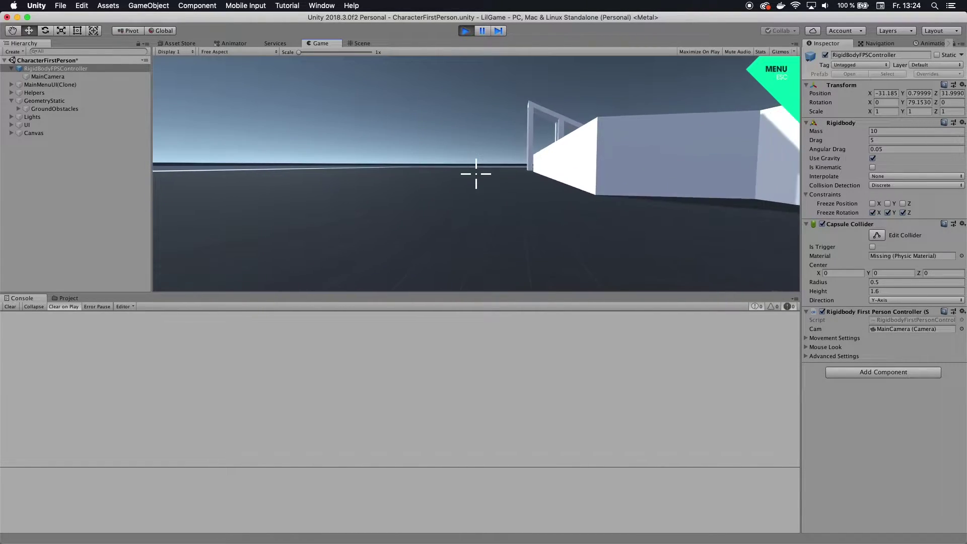
{"action": "key", "text": "s"}
{"action": "key", "text": "d"}
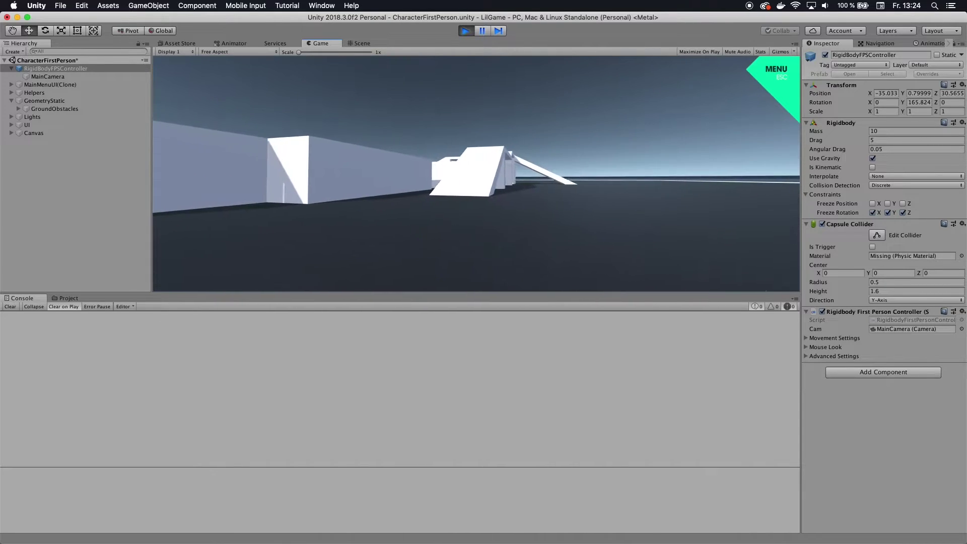
{"action": "key", "text": "w"}
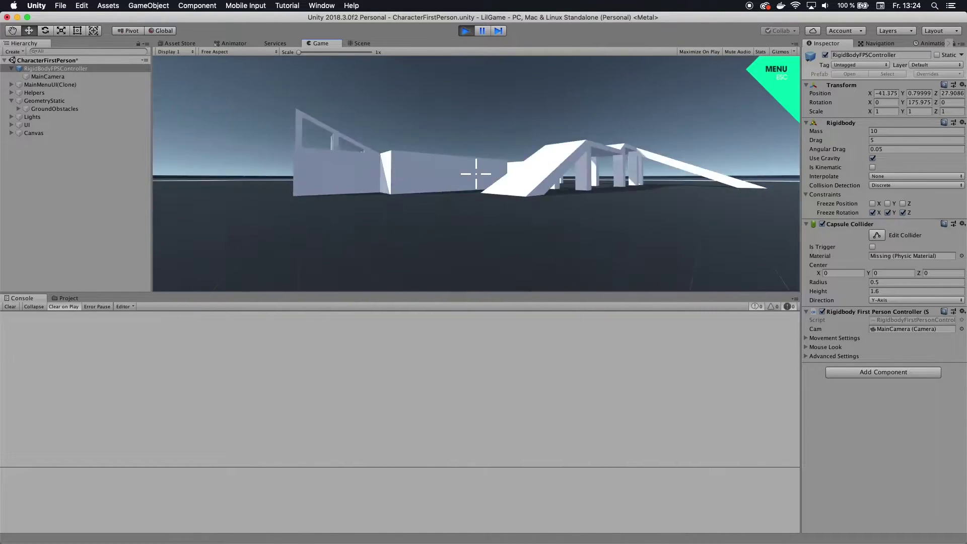
{"action": "key", "text": "s"}
{"action": "key", "text": "w"}
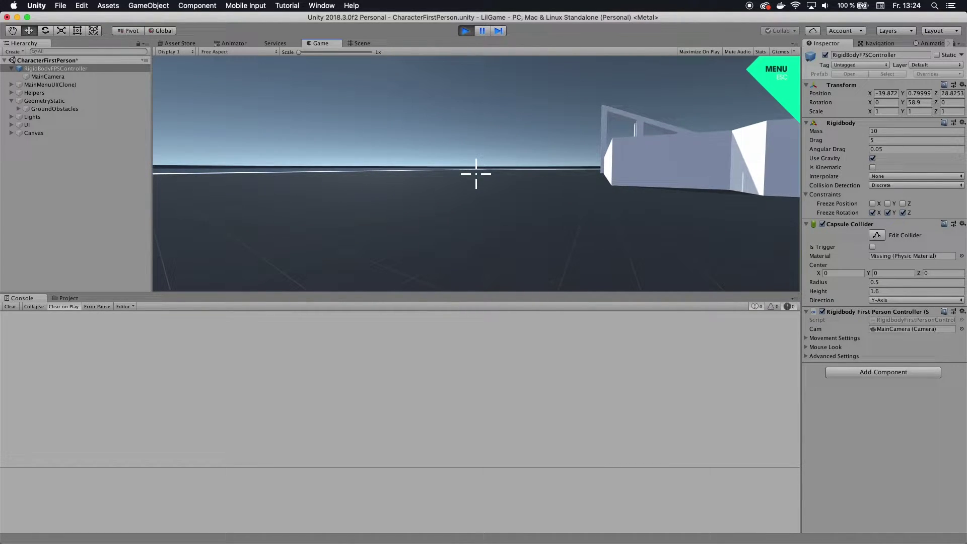
{"action": "key", "text": "Escape"}
{"action": "left_click", "coordinate": [466, 31]}
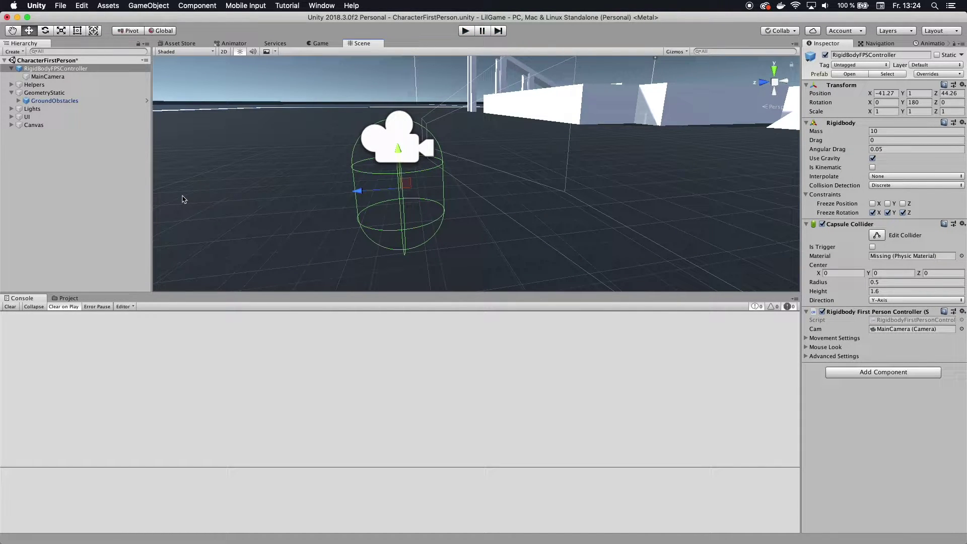
- Add a 3D sphere to the scene and scale it down uniformly to about 0.22
{"action": "left_click", "coordinate": [69, 298]}
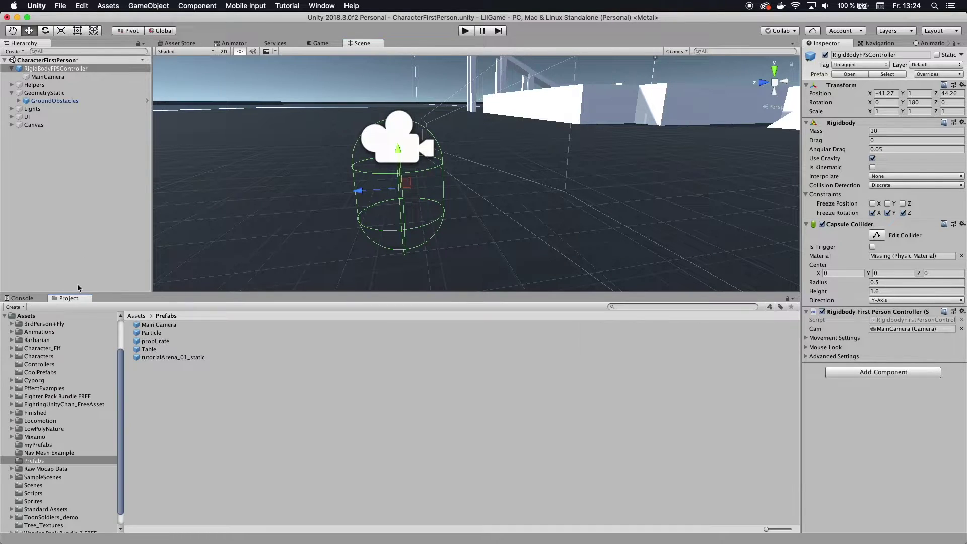
{"action": "right_click", "coordinate": [48, 151]}
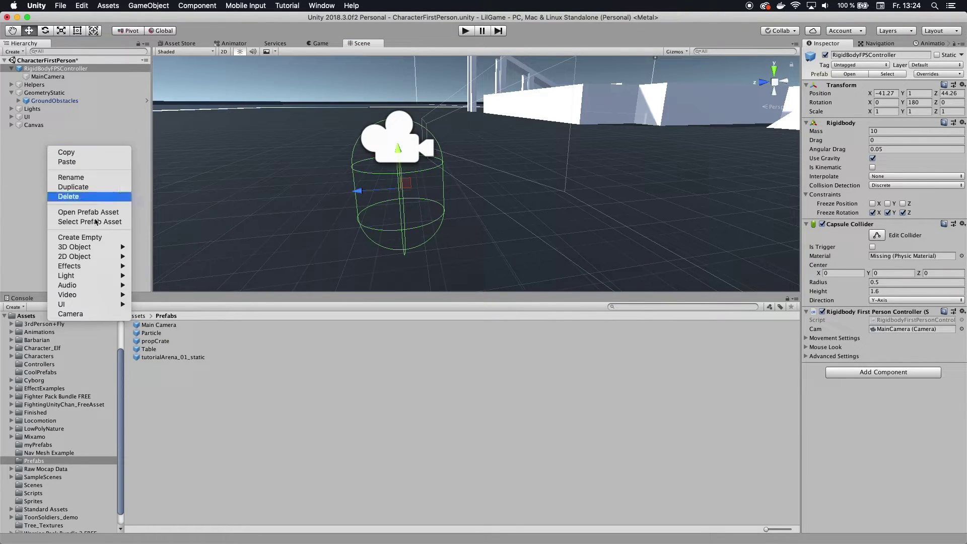
{"action": "mouse_move", "coordinate": [107, 248]}
{"action": "left_click", "coordinate": [143, 257]}
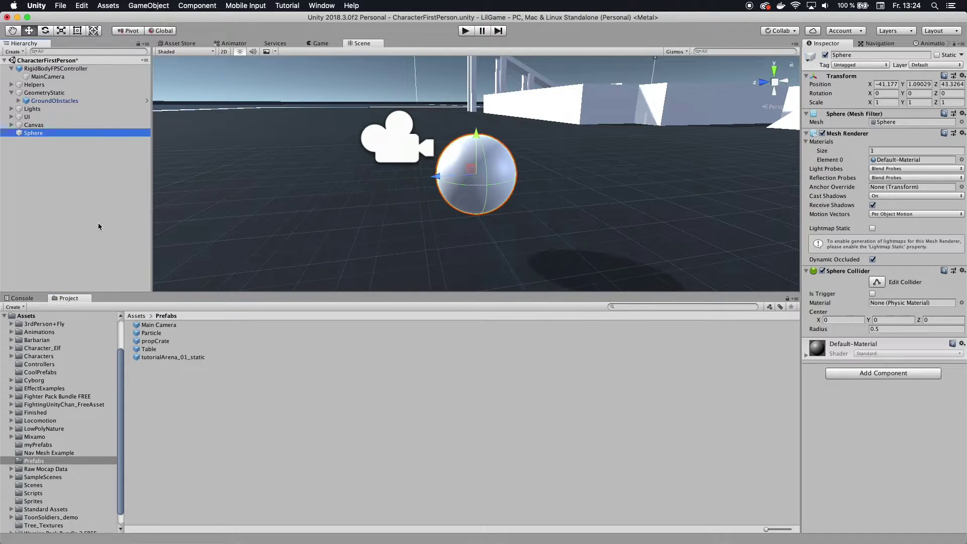
{"action": "left_click", "coordinate": [61, 30]}
{"action": "left_click_drag", "start_coordinate": [480, 176], "coordinate": [459, 206]}
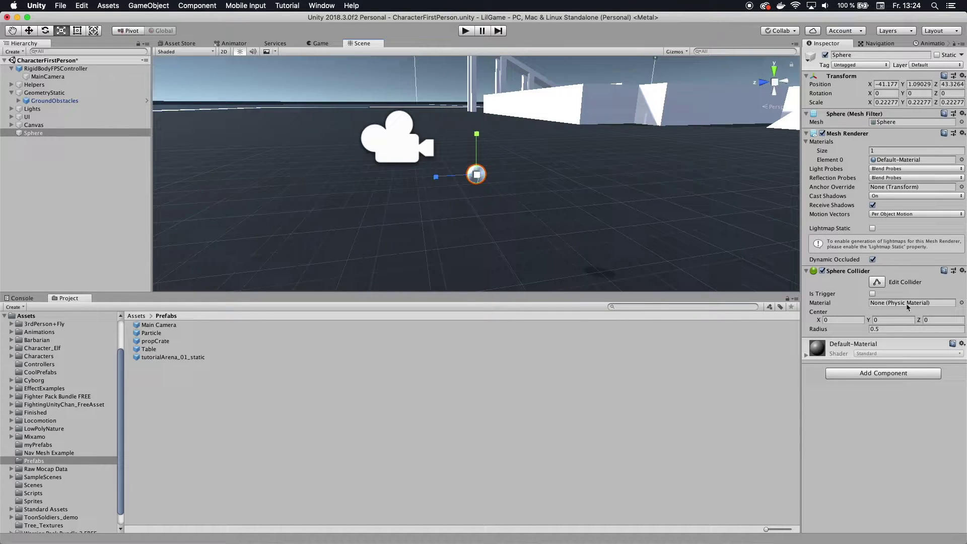
- Assign TongueMaterial to the sphere's mesh renderer and shrink the sphere slightly to a uniform scale of about 0.21
{"action": "left_click", "coordinate": [935, 163]}
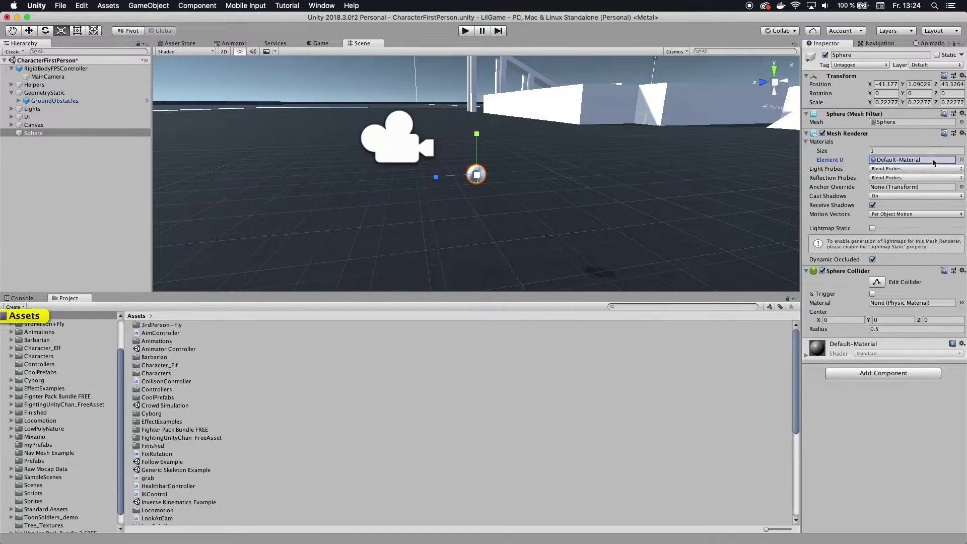
{"action": "left_click", "coordinate": [961, 160]}
{"action": "scroll", "coordinate": [507, 321], "scroll_direction": "down", "scroll_amount": 15}
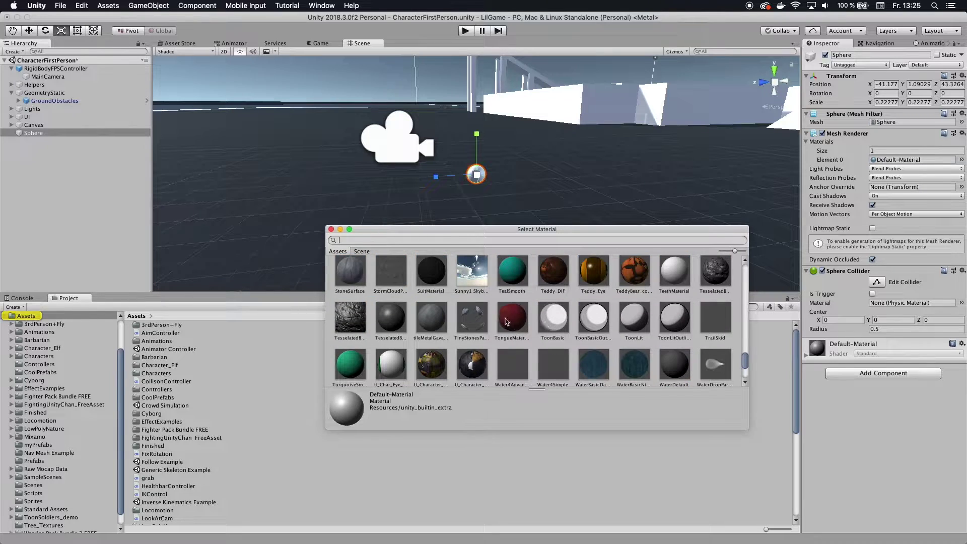
{"action": "left_click", "coordinate": [507, 321]}
{"action": "left_click", "coordinate": [331, 229]}
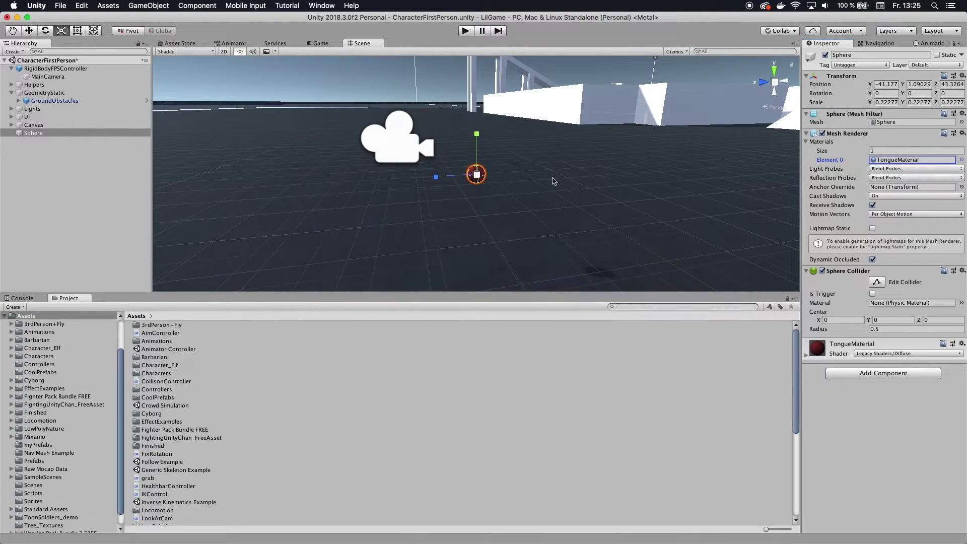
{"action": "left_click", "coordinate": [507, 207]}
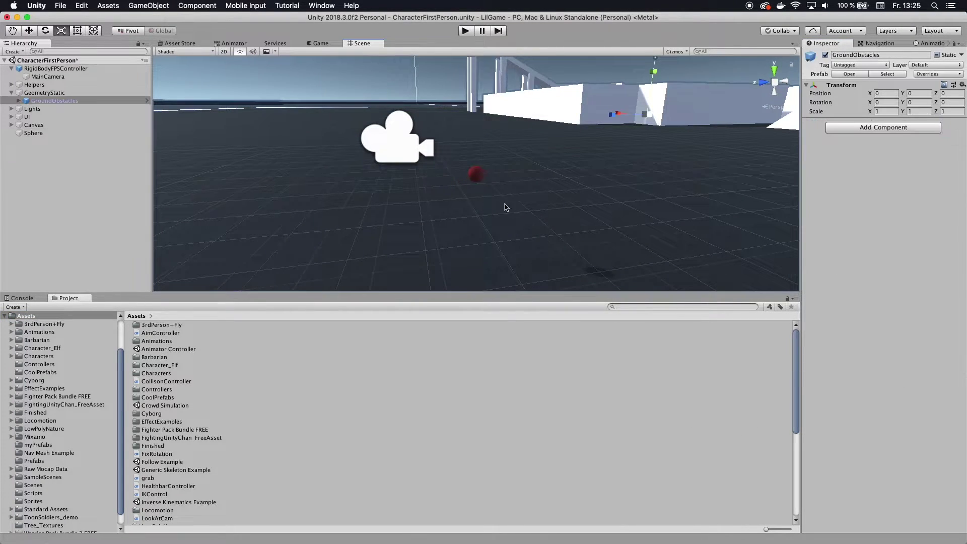
{"action": "left_click", "coordinate": [477, 174]}
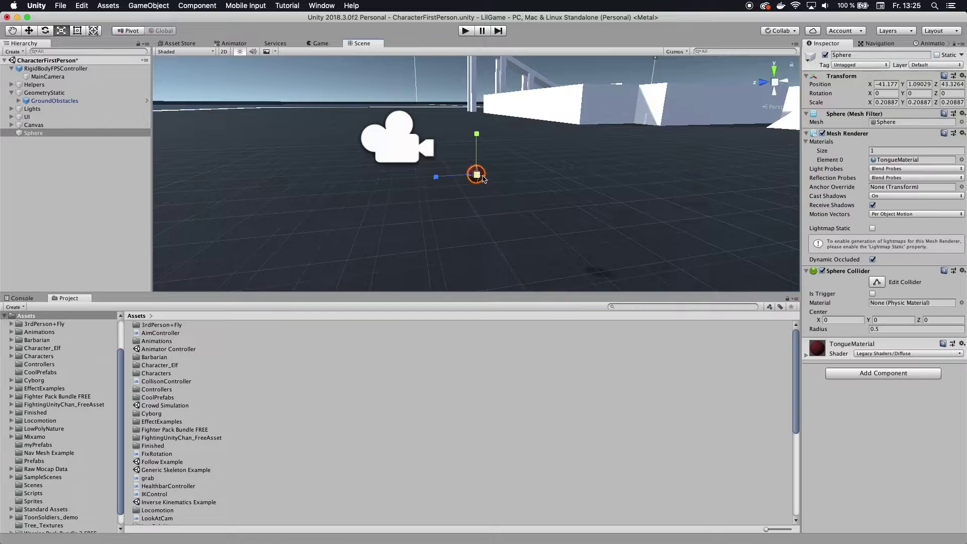
- Add a Rigidbody component to the small red sphere
{"action": "left_click", "coordinate": [858, 376]}
{"action": "type", "text": "Ri"}
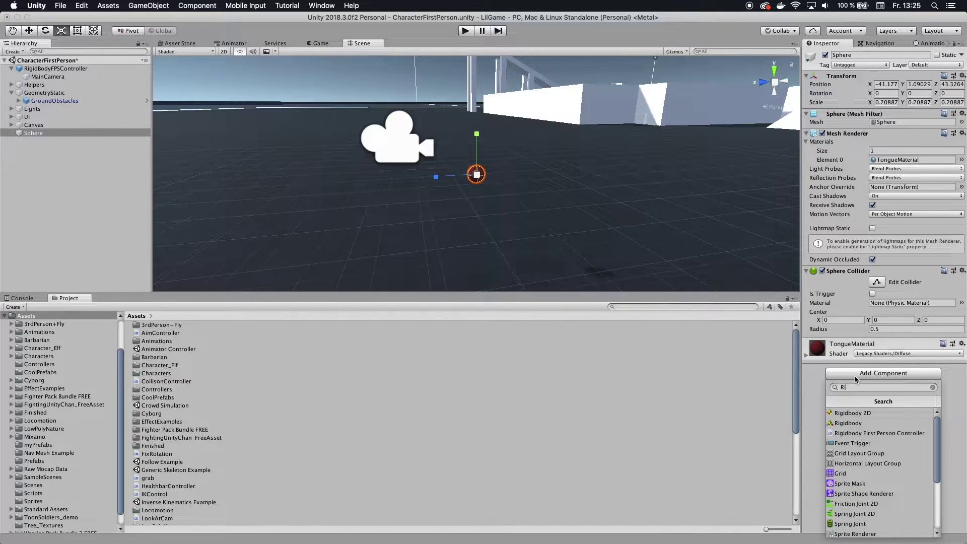
{"action": "key", "text": "Down"}
{"action": "key", "text": "Return"}
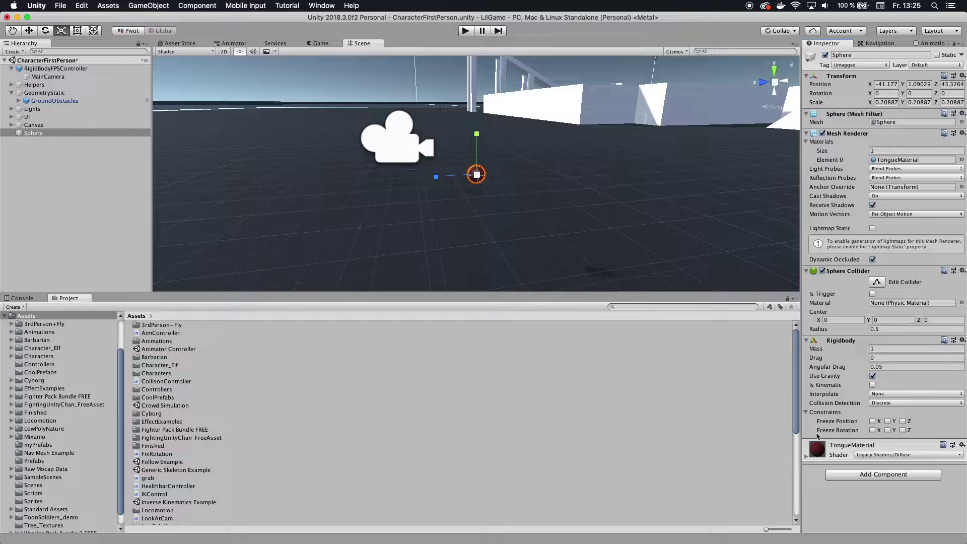
- Rename the sphere object as Bullet
{"action": "left_click", "coordinate": [861, 55]}
{"action": "key", "text": "BackSpace"}
{"action": "key", "text": "BackSpace"}
{"action": "type", "text": "Bu"}
{"action": "key", "text": "Return"}
- Search for a component named ProjectileController to add to the Bullet object
{"action": "left_click", "coordinate": [883, 475]}
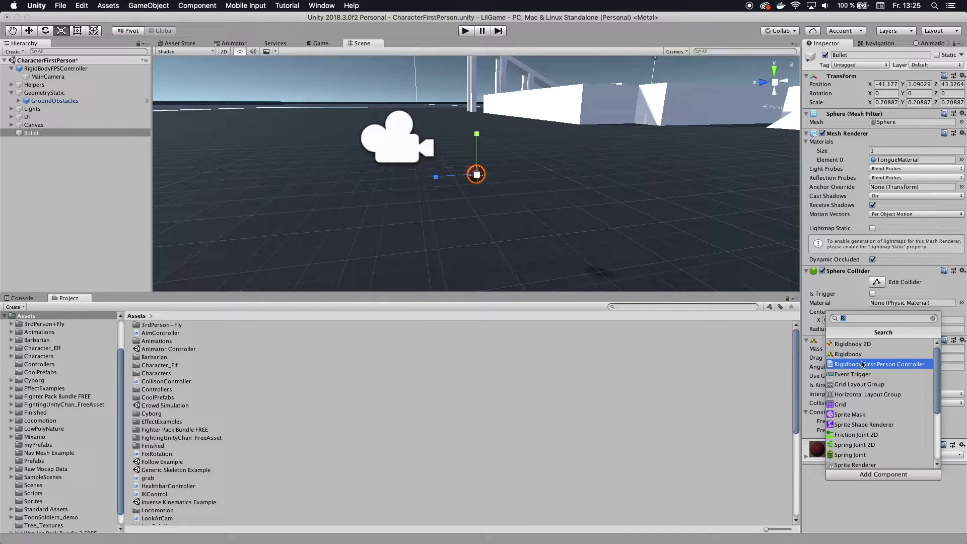
{"action": "key", "text": "BackSpace"}
{"action": "type", "text": "Project"}
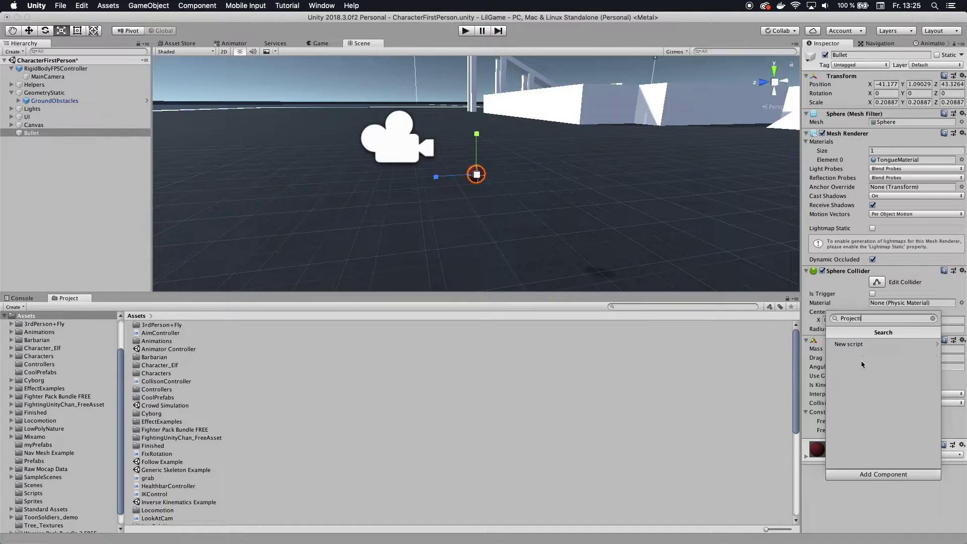
{"action": "type", "text": "ileController"}
- Switch to Chrome and examine the ProjectileController.cs script name and code on the Shoot Projectiles in Unity page
{"action": "key", "text": "super+Tab"}
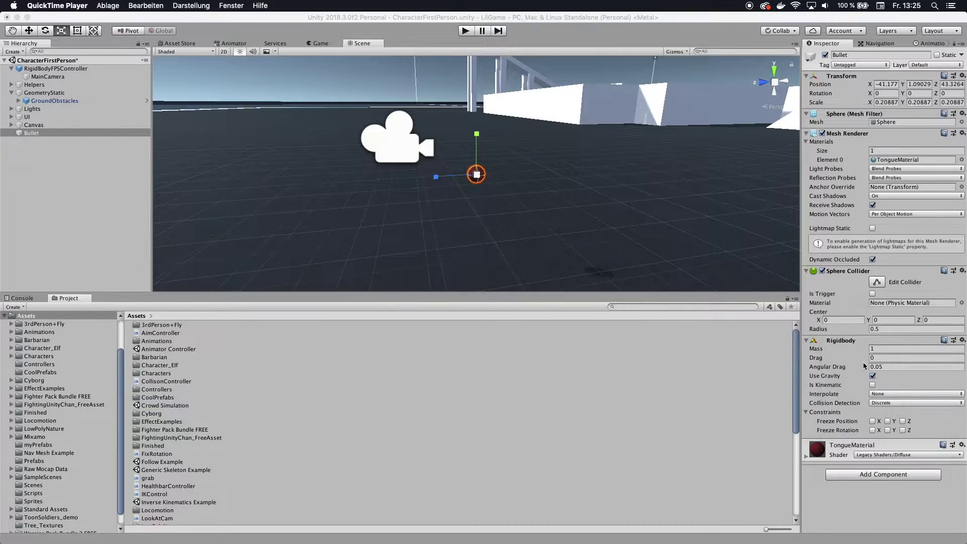
{"action": "key", "text": "super+Tab"}
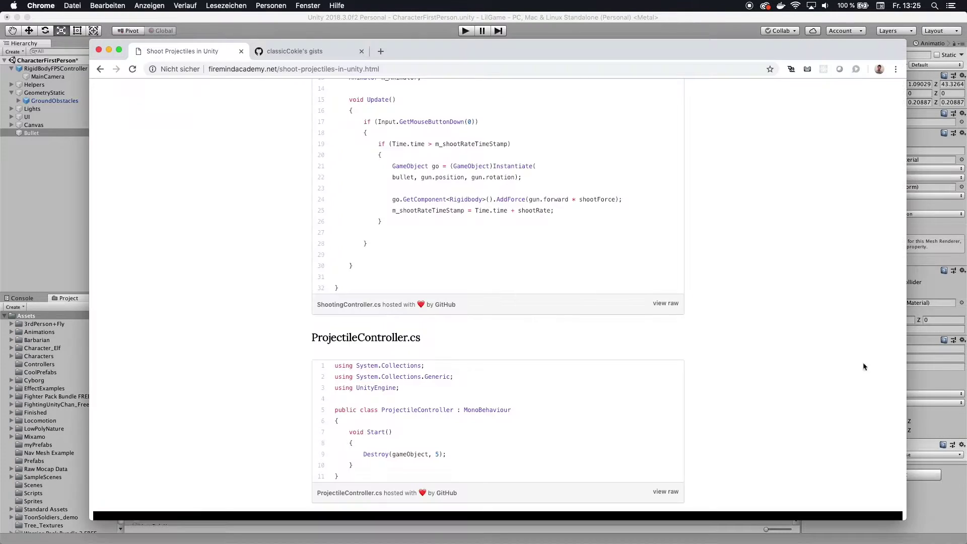
{"action": "scroll", "coordinate": [318, 339], "scroll_direction": "down", "scroll_amount": 2}
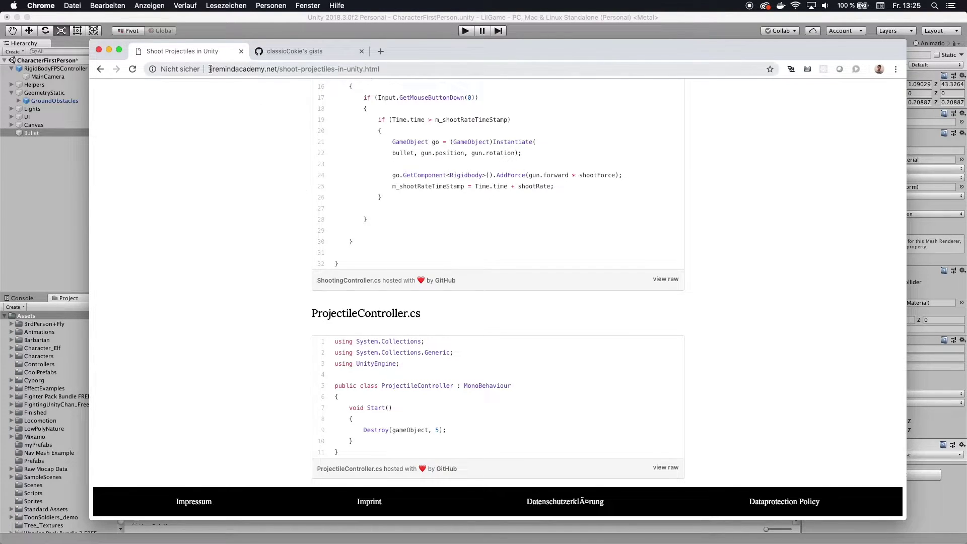
{"action": "left_click_drag", "start_coordinate": [210, 69], "coordinate": [305, 69]}
{"action": "left_click", "coordinate": [426, 69]}
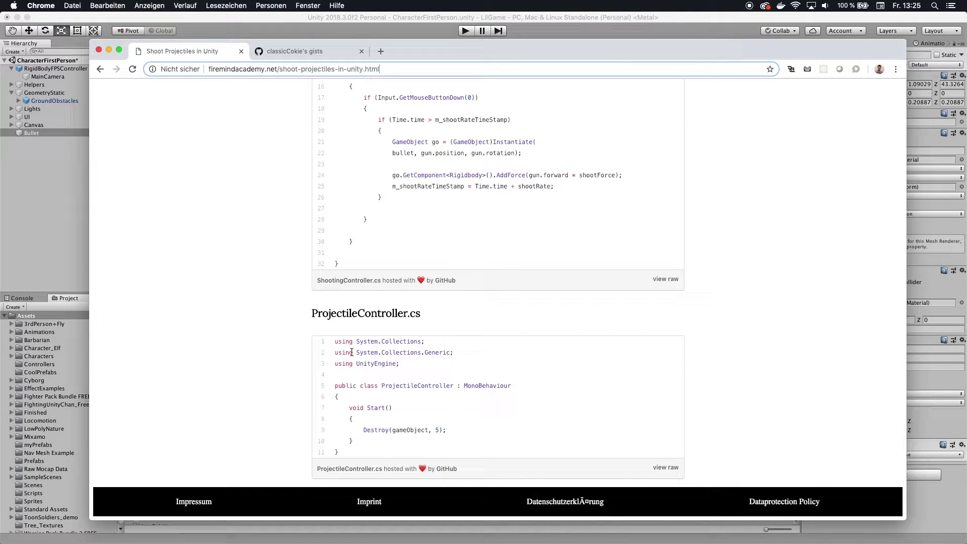
{"action": "left_click_drag", "start_coordinate": [336, 342], "coordinate": [373, 457]}
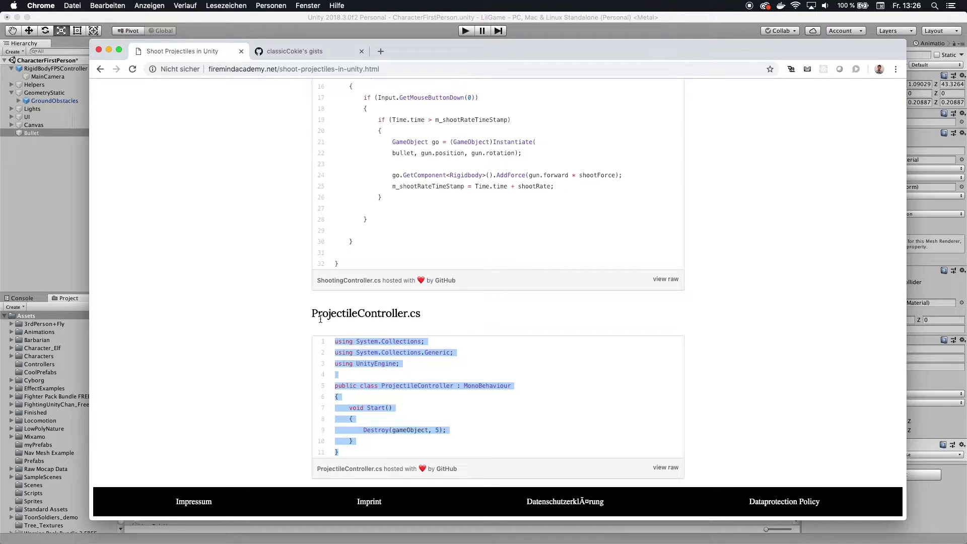
{"action": "mouse_move", "coordinate": [312, 313]}
{"action": "left_mouse_down"}
{"action": "mouse_move", "coordinate": [410, 316]}
{"action": "mouse_move", "coordinate": [303, 316]}
{"action": "left_mouse_up"}
{"action": "left_click", "coordinate": [408, 315]}
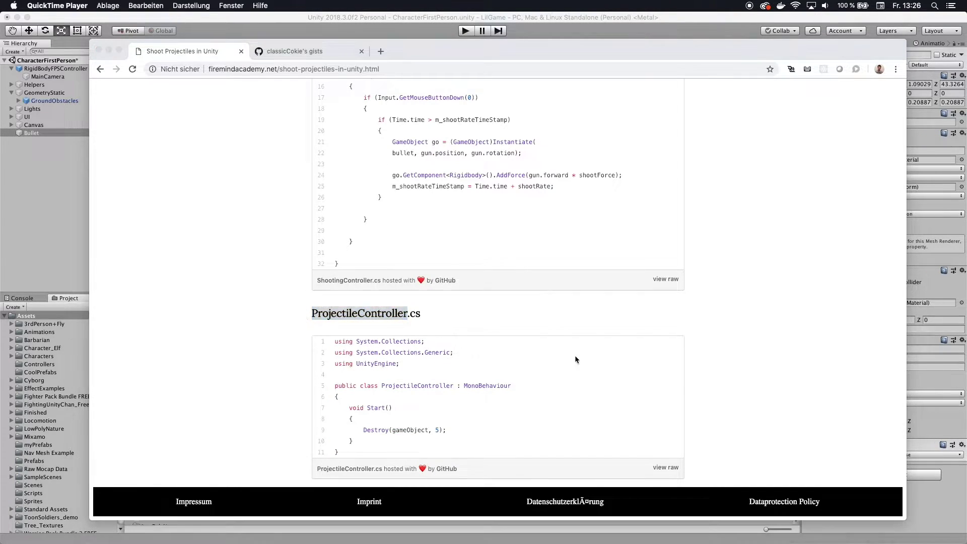
{"action": "left_click", "coordinate": [933, 491]}
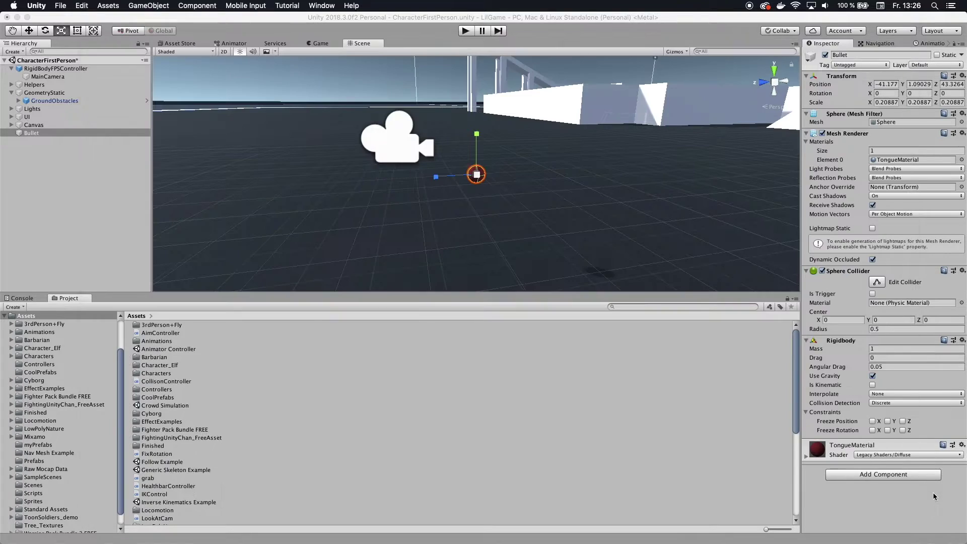
- Create a new ProjectileController script on the Bullet object and open it for editing
{"action": "left_click", "coordinate": [884, 475]}
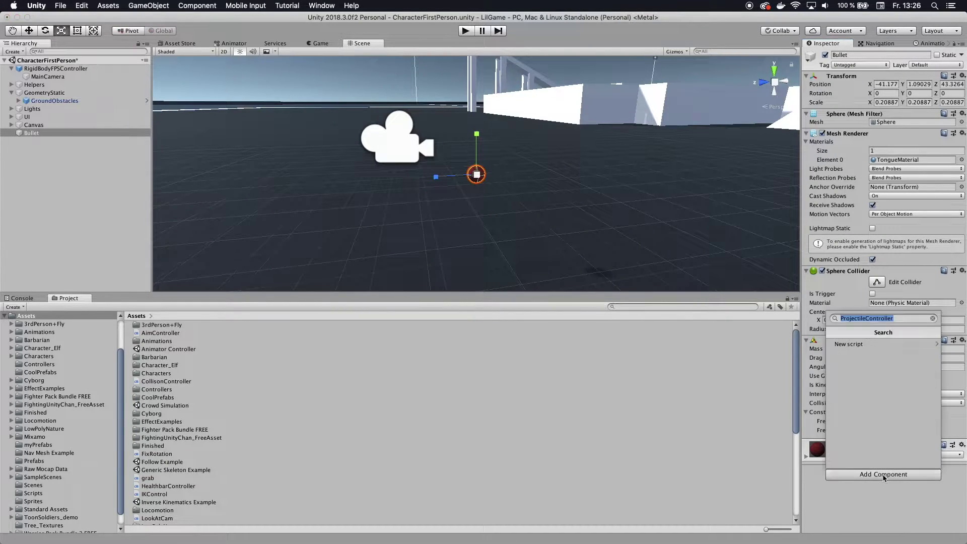
{"action": "left_click", "coordinate": [871, 346]}
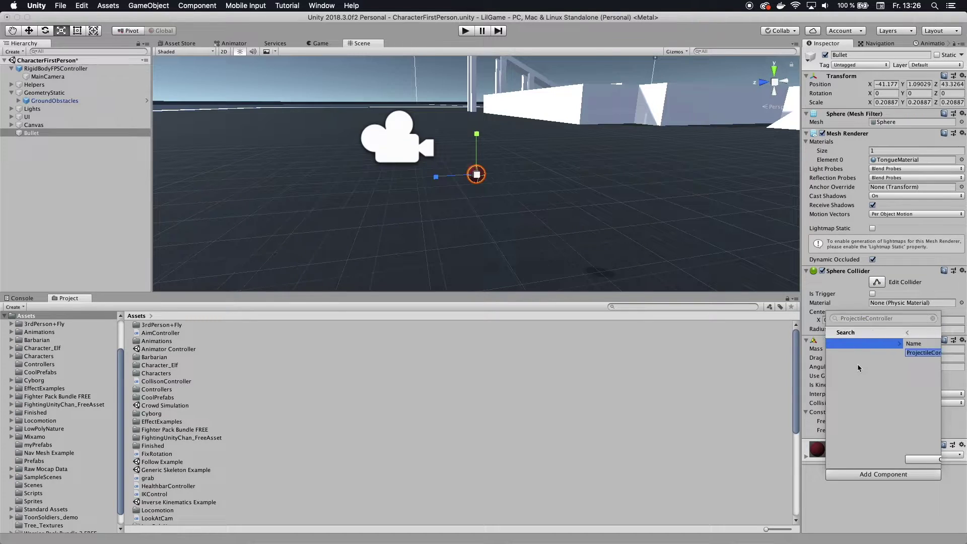
{"action": "left_click", "coordinate": [874, 460]}
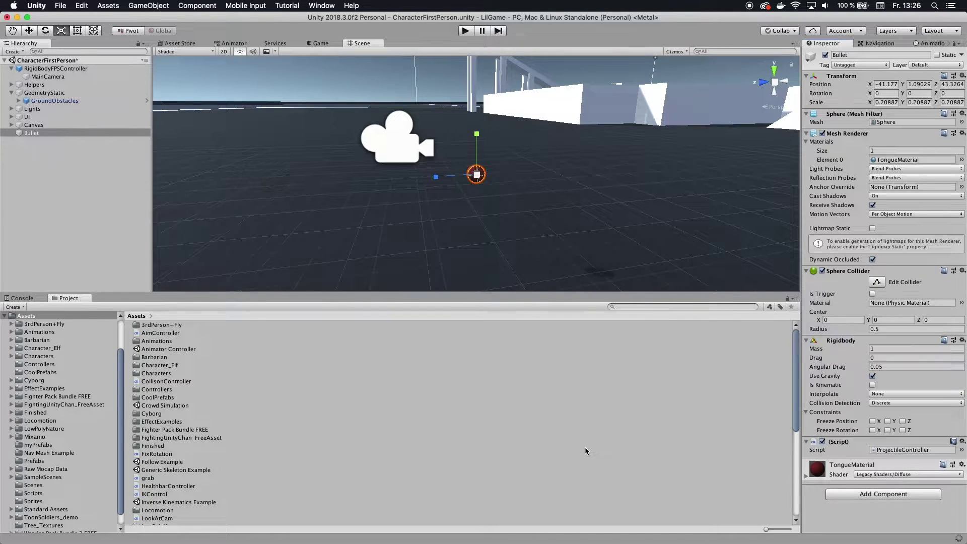
{"action": "left_click", "coordinate": [962, 441]}
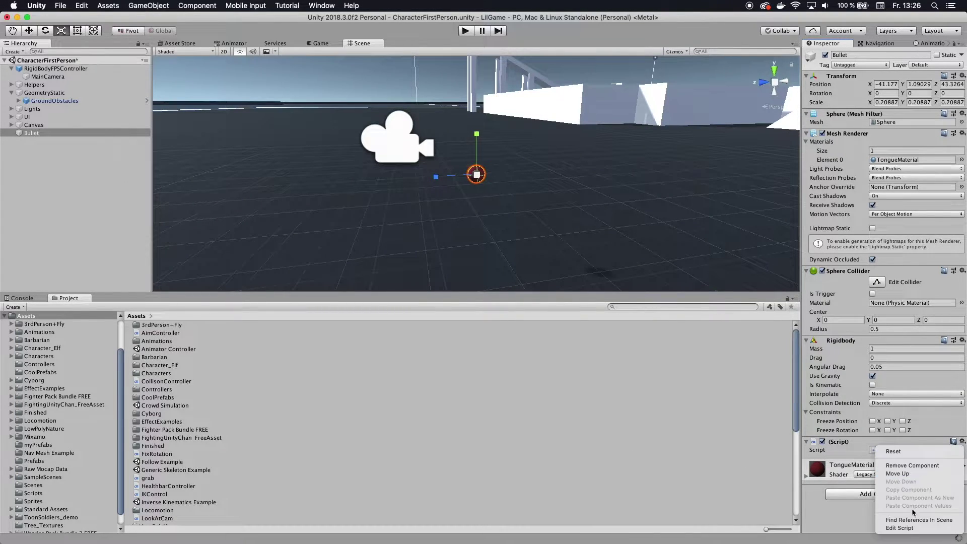
{"action": "left_click", "coordinate": [902, 525]}
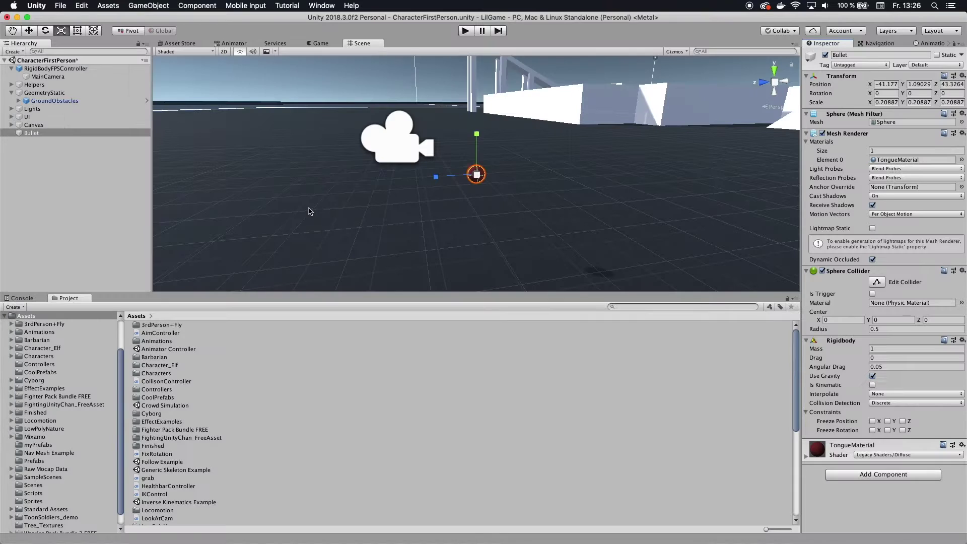
- Switch to Chrome and copy the complete ProjectileController.cs code from the Shoot Projectiles in Unity page
{"action": "key", "text": "super+Tab"}
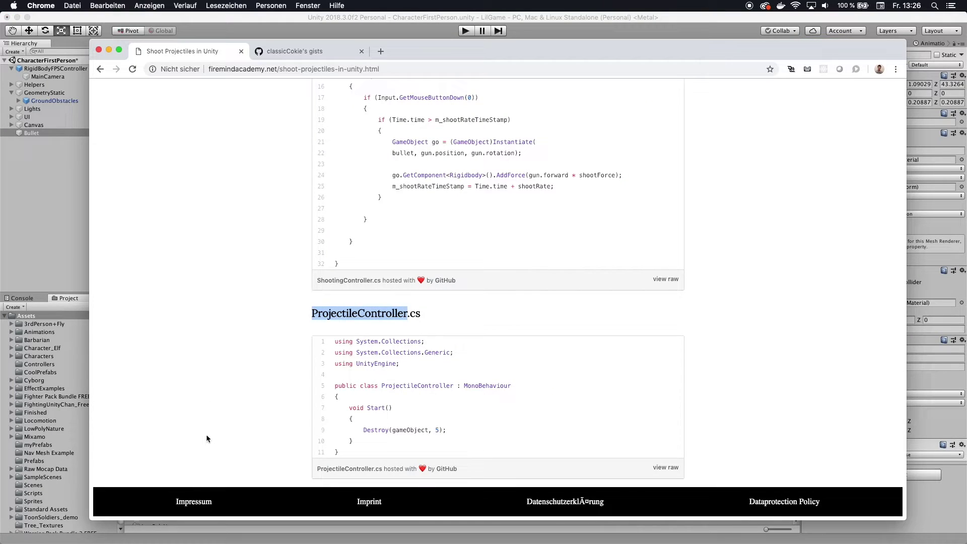
{"action": "left_click", "coordinate": [360, 350]}
{"action": "left_click_drag", "start_coordinate": [335, 343], "coordinate": [360, 452]}
{"action": "key", "text": "super+c"}
- Switch to Visual Studio, replace the whole default ProjectileController script with the copied code and save it
{"action": "key", "text": "super+Tab"}
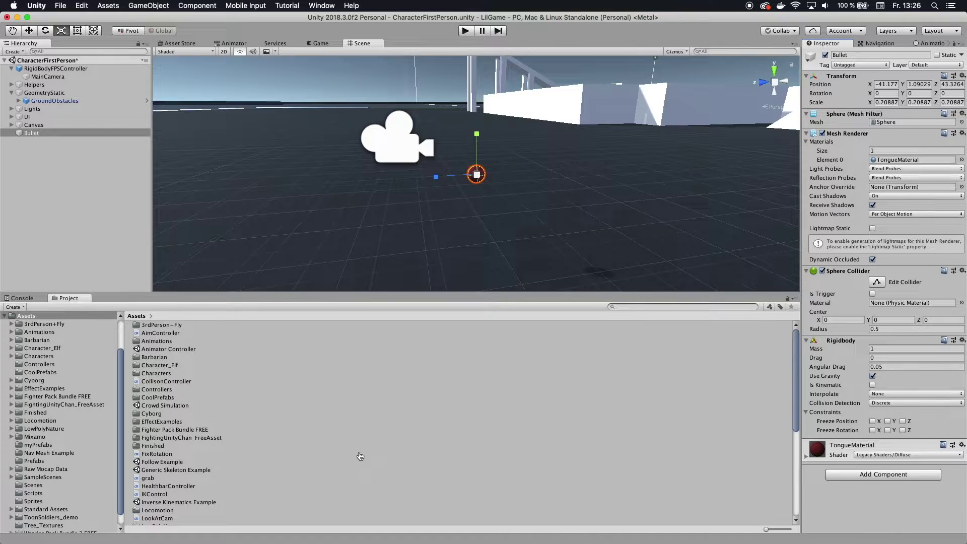
{"action": "key", "text": "super+Tab"}
{"action": "key", "text": "super+a"}
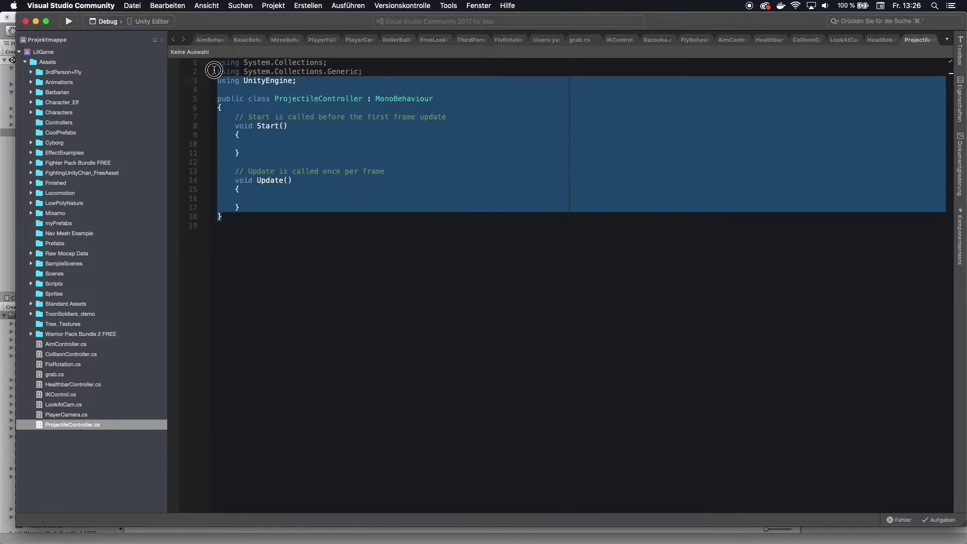
{"action": "key", "text": "super+v"}
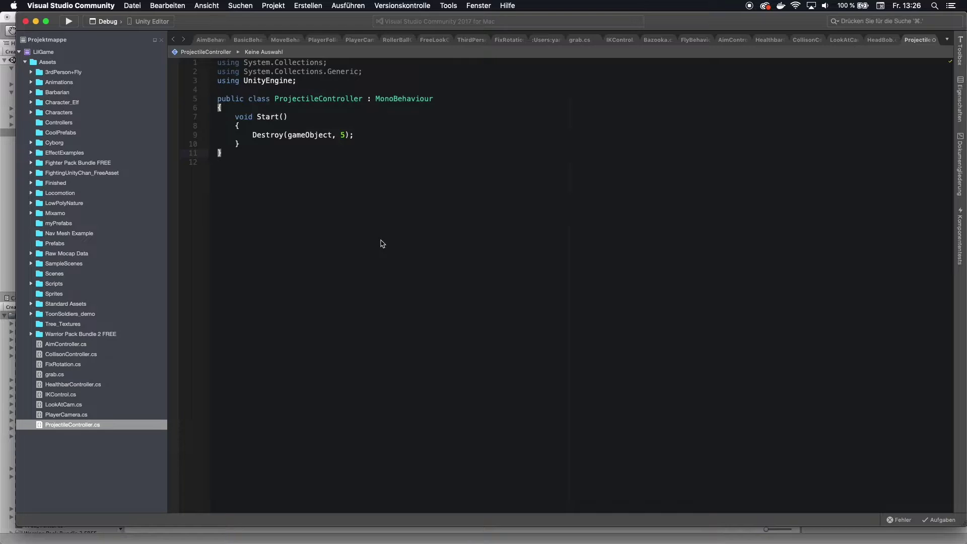
{"action": "key", "text": "super+s"}
- Examine the Destroy call in Start, including its gameObject argument and its delay value
{"action": "left_click", "coordinate": [252, 134]}
{"action": "left_click_drag", "start_coordinate": [346, 135], "coordinate": [338, 135]}
{"action": "double_click", "coordinate": [315, 136]}
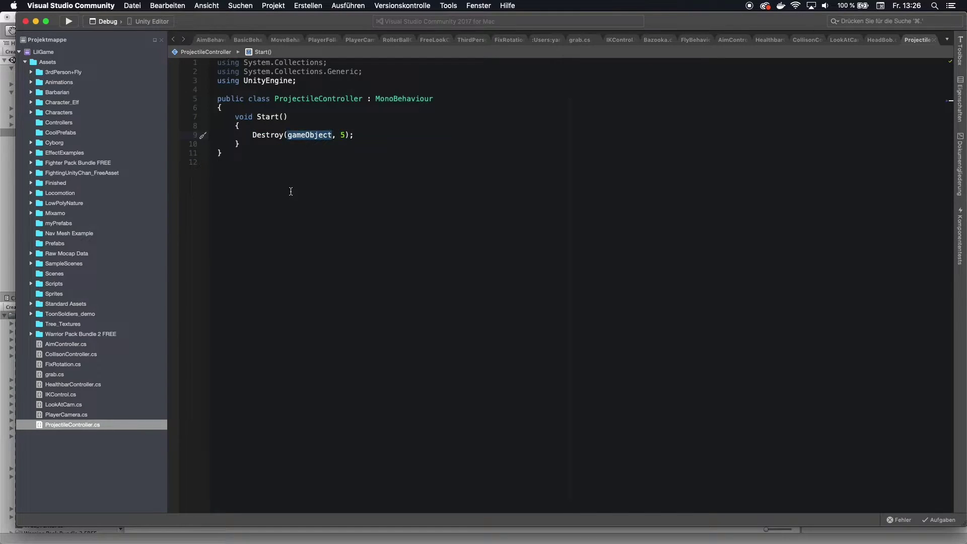
{"action": "double_click", "coordinate": [343, 135]}
{"action": "left_click", "coordinate": [325, 162]}
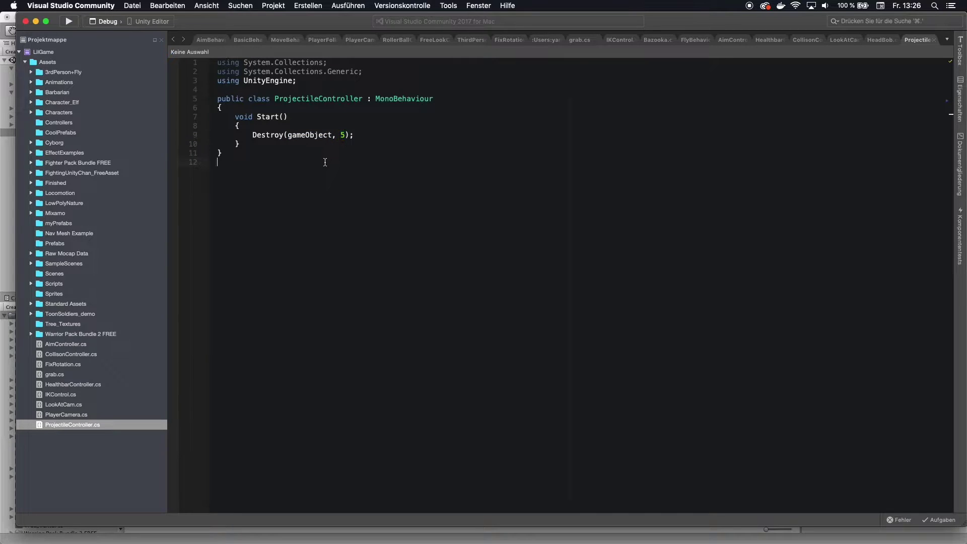
- Switch to Unity and store the Bullet object as a prefab in the Prefabs folder
{"action": "key", "text": "super+Tab"}
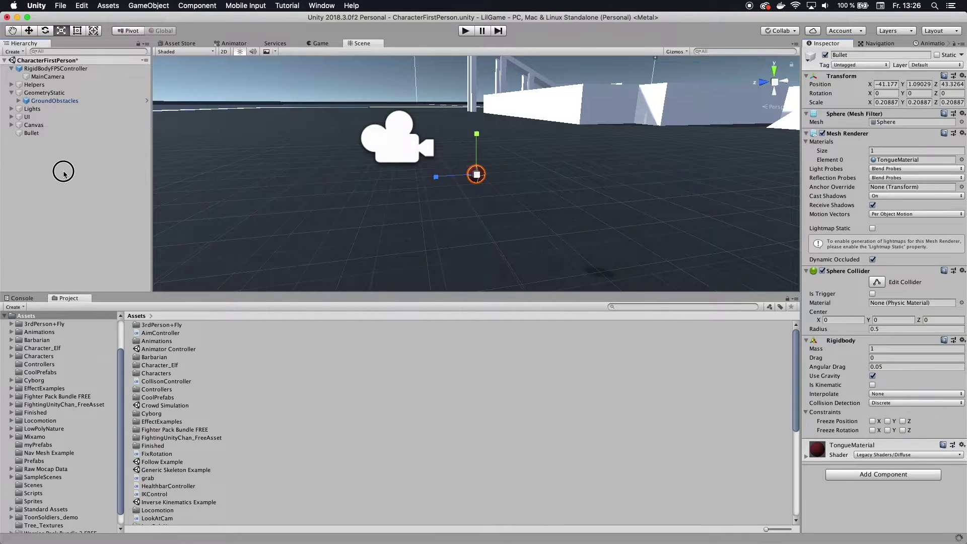
{"action": "left_click", "coordinate": [43, 133]}
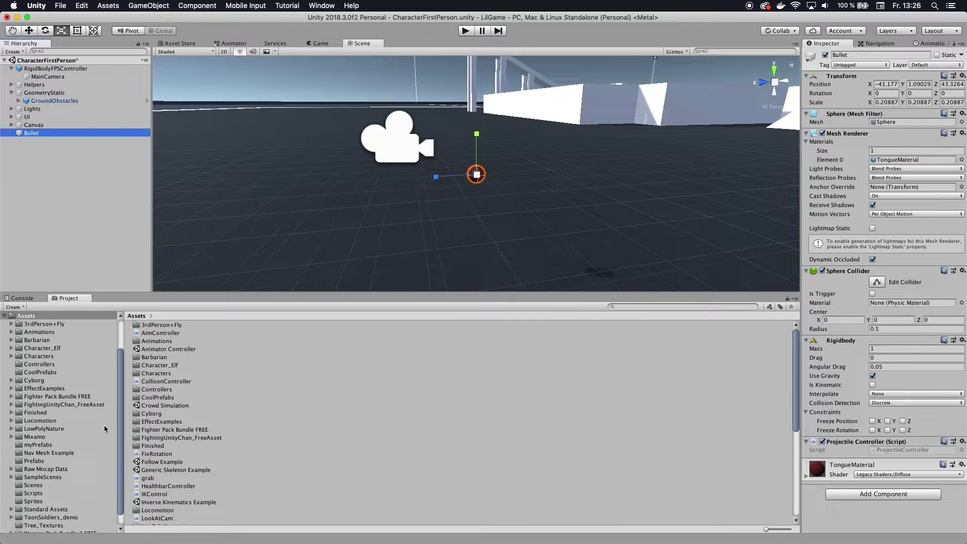
{"action": "scroll", "coordinate": [84, 428], "scroll_direction": "down", "scroll_amount": 1}
{"action": "scroll", "coordinate": [85, 432], "scroll_direction": "down", "scroll_amount": 3}
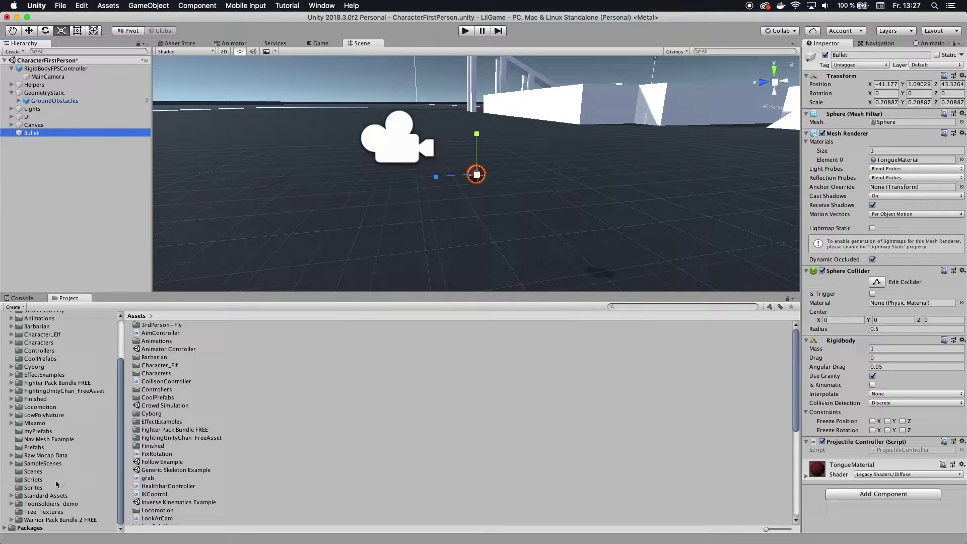
{"action": "left_click", "coordinate": [34, 447]}
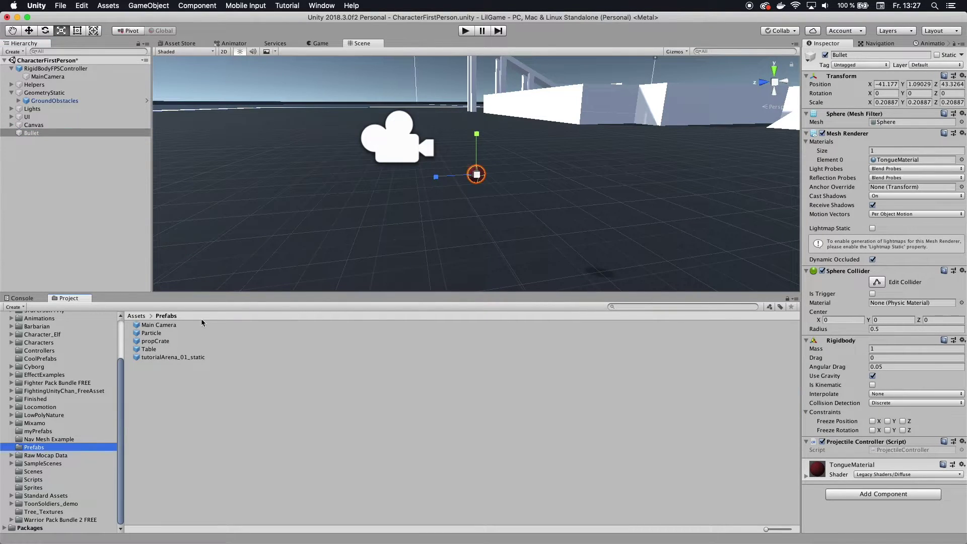
{"action": "left_click_drag", "start_coordinate": [31, 132], "coordinate": [188, 397]}
- Select the Bullet instance in the scene hierarchy
{"action": "left_click", "coordinate": [36, 133]}
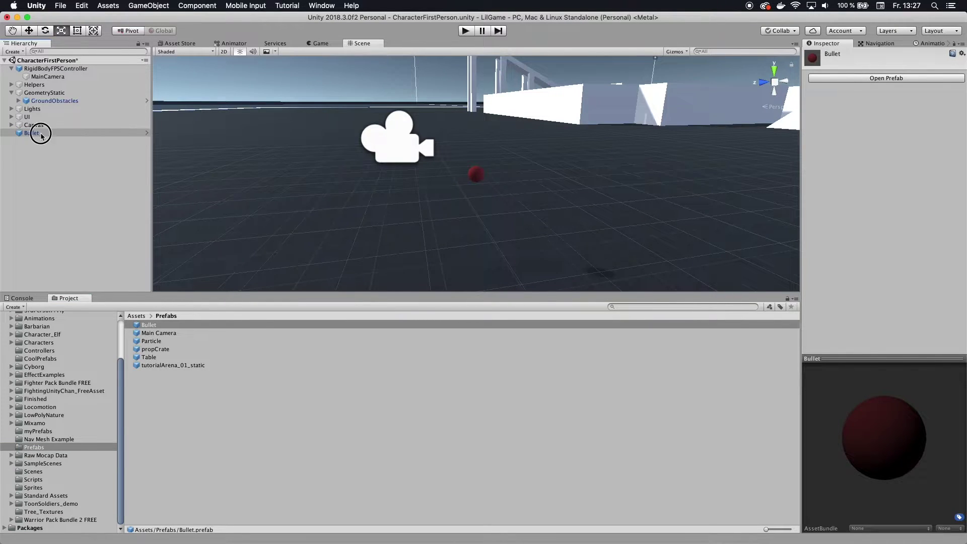